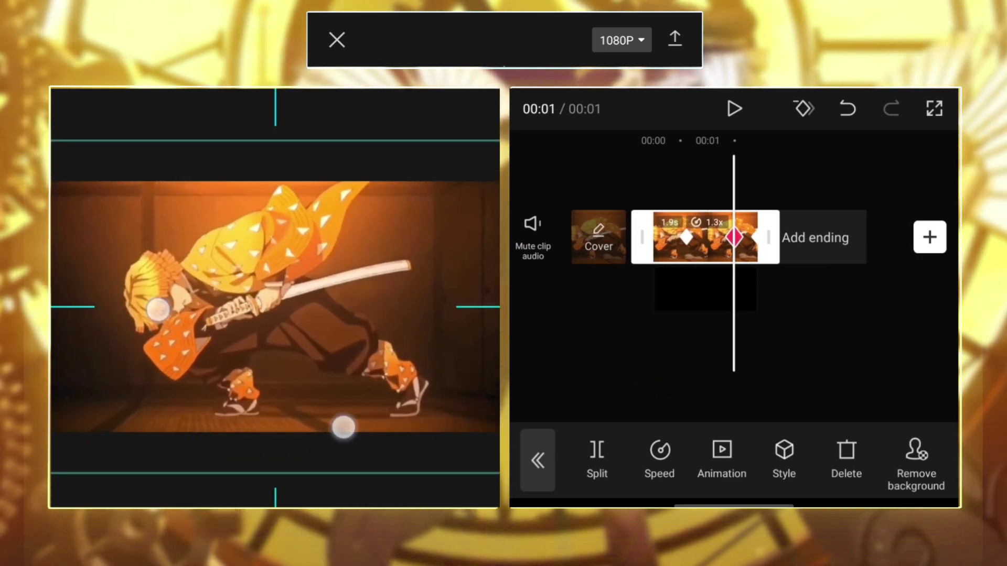
Scale up the footage inside the preview frame and nudge it slightly into place
{"action": "left_click_drag", "start_coordinate": [657, 359], "coordinate": [631, 355]}
{"action": "left_click_drag", "start_coordinate": [195, 231], "coordinate": [163, 209]}
{"action": "mouse_move", "coordinate": [640, 372]}
{"action": "left_mouse_down"}
{"action": "mouse_move", "coordinate": [677, 374]}
{"action": "mouse_move", "coordinate": [662, 367]}
{"action": "left_mouse_up"}
{"action": "left_click_drag", "start_coordinate": [362, 404], "coordinate": [355, 407]}
{"action": "left_click_drag", "start_coordinate": [656, 336], "coordinate": [633, 321]}
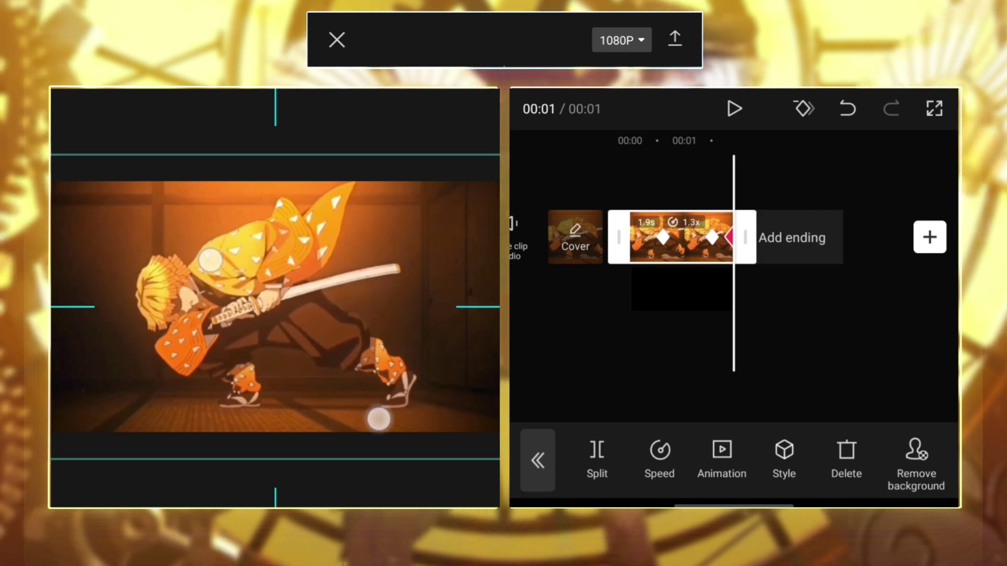
{"action": "left_click_drag", "start_coordinate": [210, 259], "coordinate": [211, 271]}
{"action": "left_click_drag", "start_coordinate": [603, 395], "coordinate": [703, 395]}
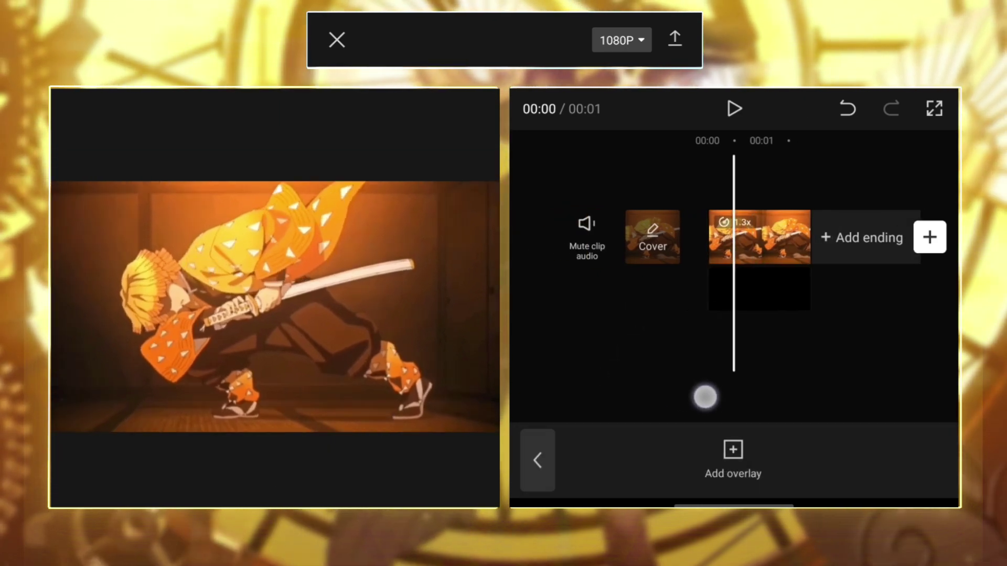
Move the 1.9s clip into the overlay lane and line the playhead up with its second keyframe
{"action": "left_click_drag", "start_coordinate": [766, 294], "coordinate": [766, 291]}
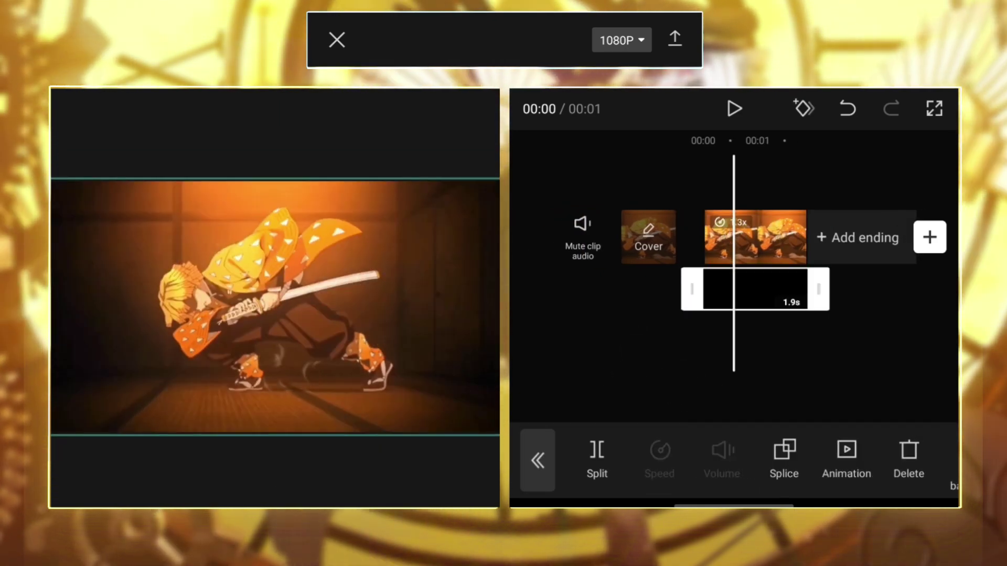
{"action": "left_click_drag", "start_coordinate": [692, 376], "coordinate": [652, 390]}
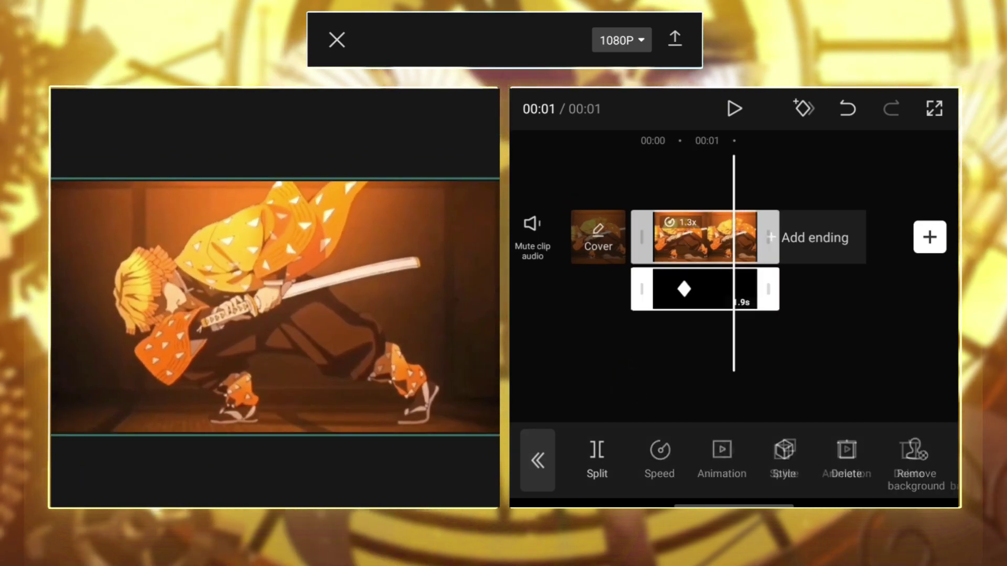
{"action": "left_click_drag", "start_coordinate": [631, 396], "coordinate": [656, 395]}
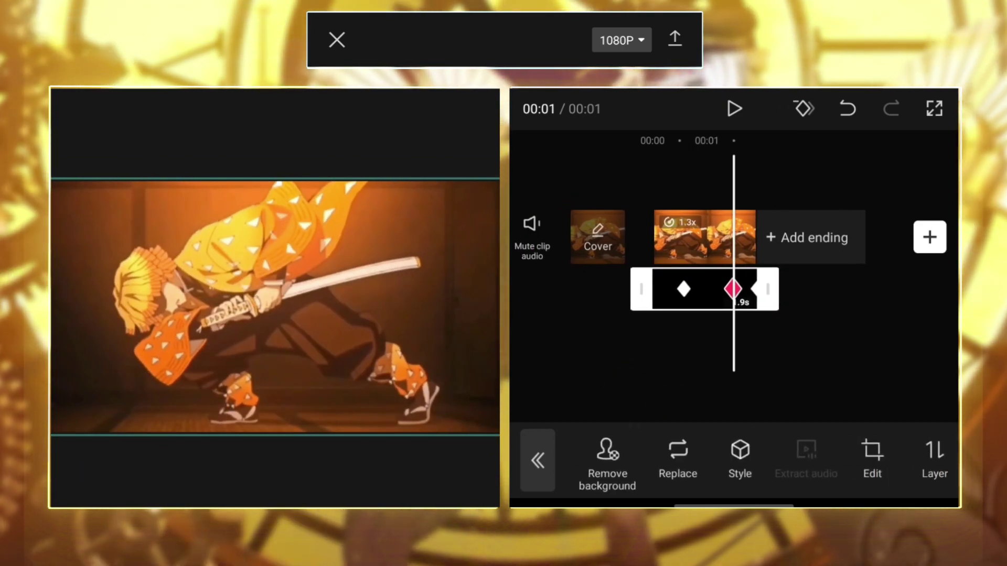
{"action": "left_click_drag", "start_coordinate": [787, 462], "coordinate": [772, 461]}
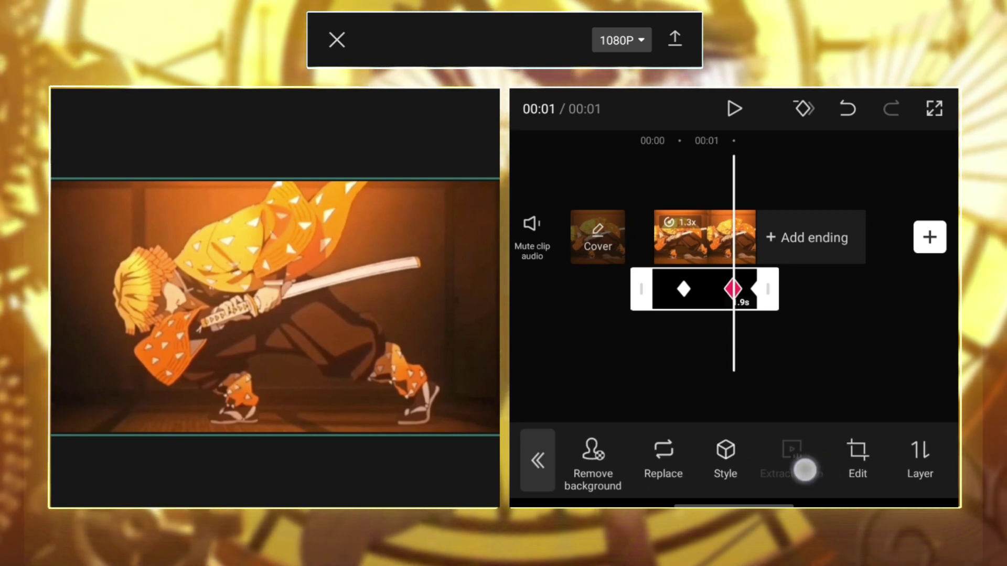
Crop the overlay with a Filmstrip mask narrowed to a level horizontal band, then return to 00:01
{"action": "left_click", "coordinate": [805, 456]}
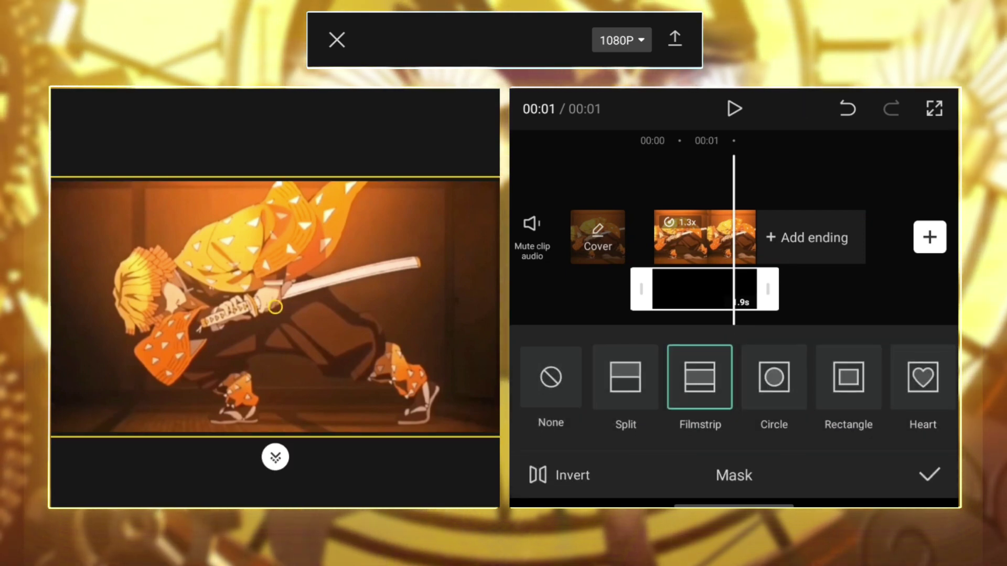
{"action": "left_click_drag", "start_coordinate": [348, 398], "coordinate": [341, 388]}
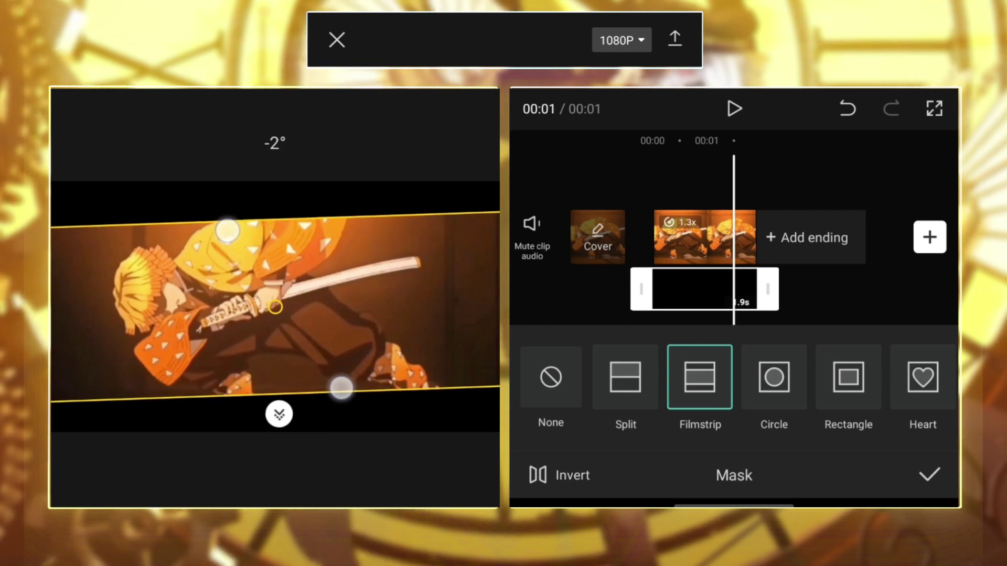
{"action": "left_click_drag", "start_coordinate": [246, 217], "coordinate": [251, 222]}
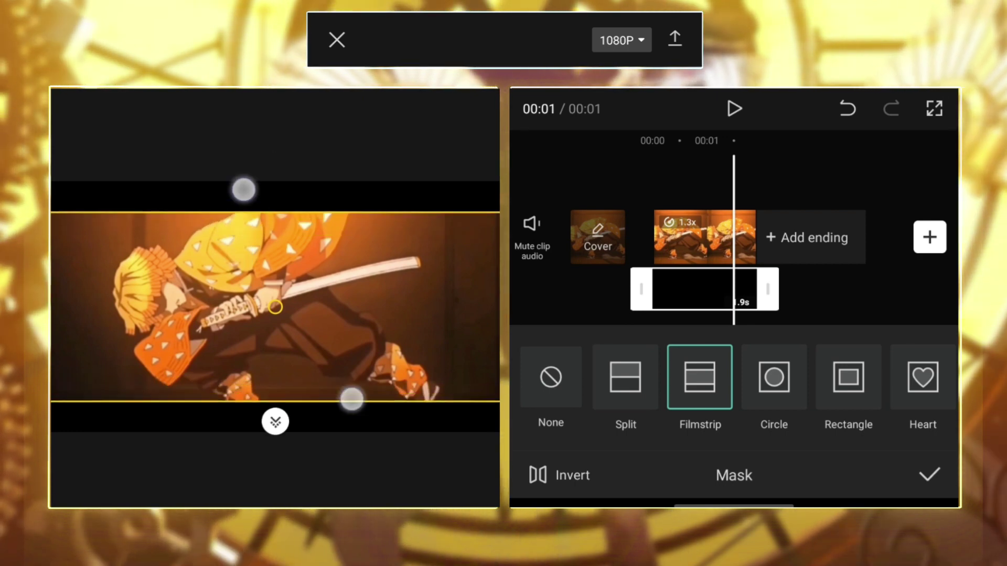
{"action": "left_click", "coordinate": [931, 474]}
{"action": "left_click_drag", "start_coordinate": [611, 402], "coordinate": [693, 403]}
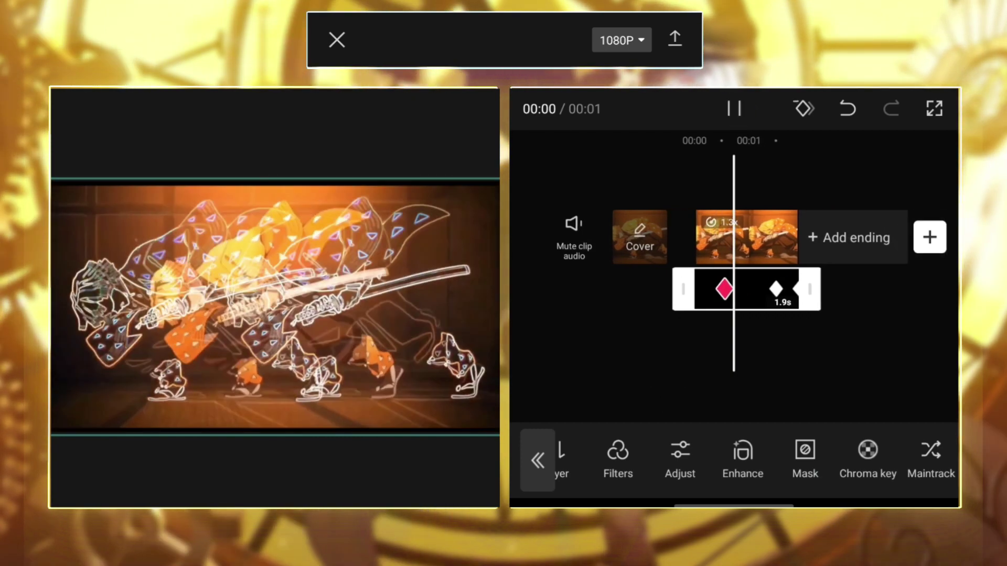
{"action": "mouse_move", "coordinate": [687, 414]}
{"action": "left_mouse_down"}
{"action": "mouse_move", "coordinate": [641, 406]}
{"action": "mouse_move", "coordinate": [671, 409]}
{"action": "left_mouse_up"}
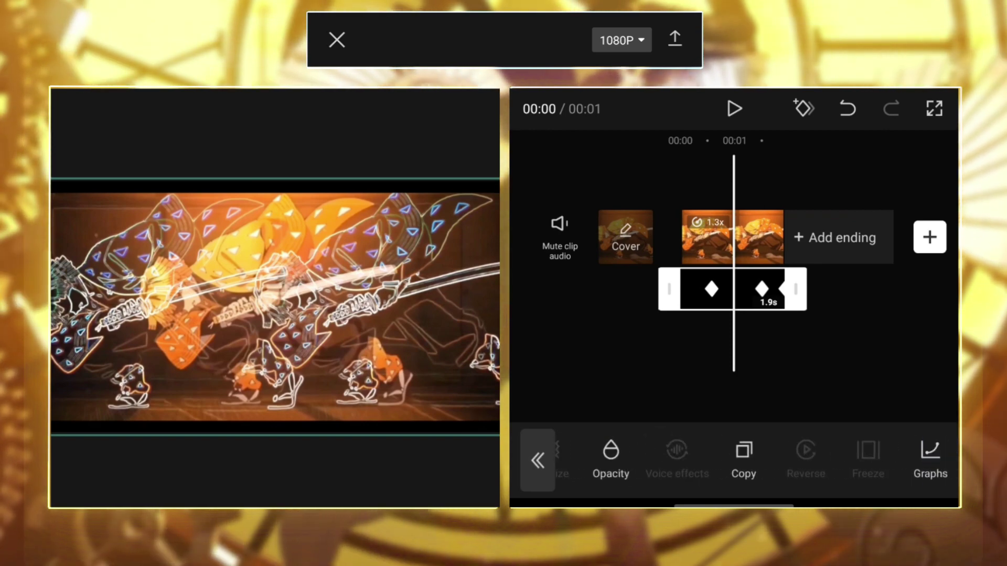
Apply the Ease Out 1 speed curve to the overlay and open it for editing
{"action": "left_click", "coordinate": [924, 461]}
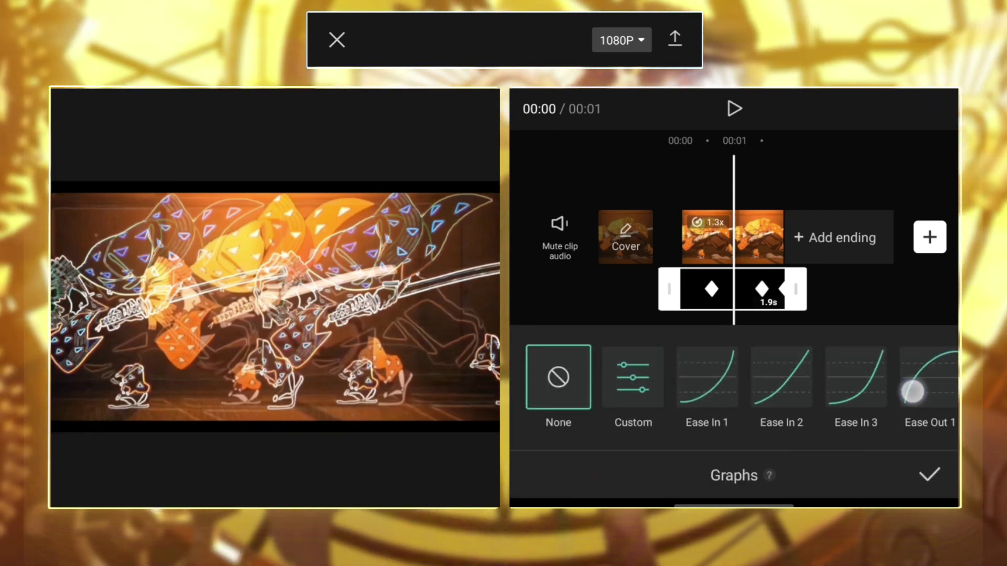
{"action": "left_click", "coordinate": [913, 391]}
{"action": "mouse_move", "coordinate": [557, 301]}
{"action": "left_mouse_down"}
{"action": "mouse_move", "coordinate": [595, 326]}
{"action": "mouse_move", "coordinate": [564, 317]}
{"action": "left_mouse_up"}
{"action": "left_click", "coordinate": [925, 378]}
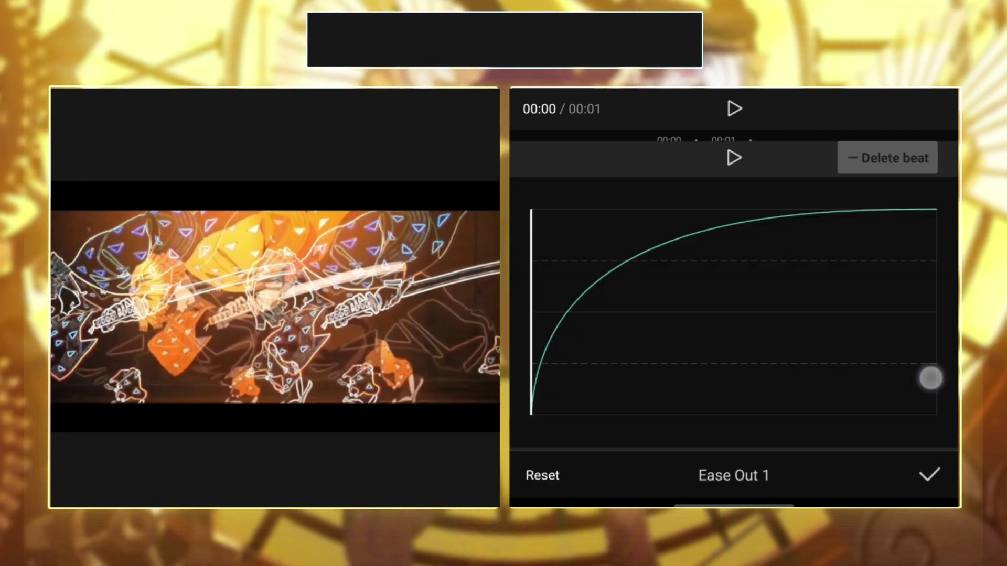
{"action": "left_click", "coordinate": [606, 264]}
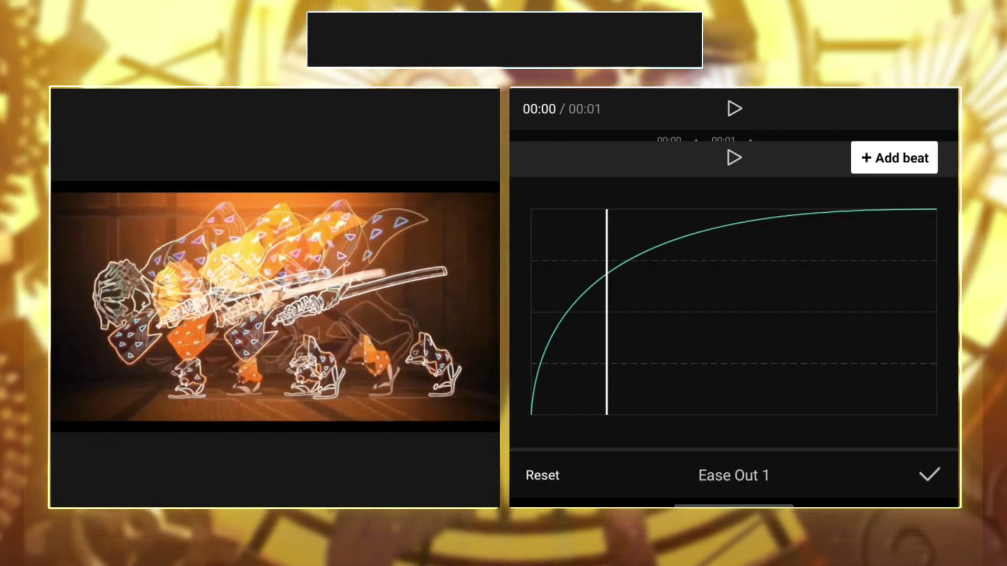
{"action": "left_click_drag", "start_coordinate": [537, 325], "coordinate": [531, 326]}
{"action": "left_click", "coordinate": [726, 108]}
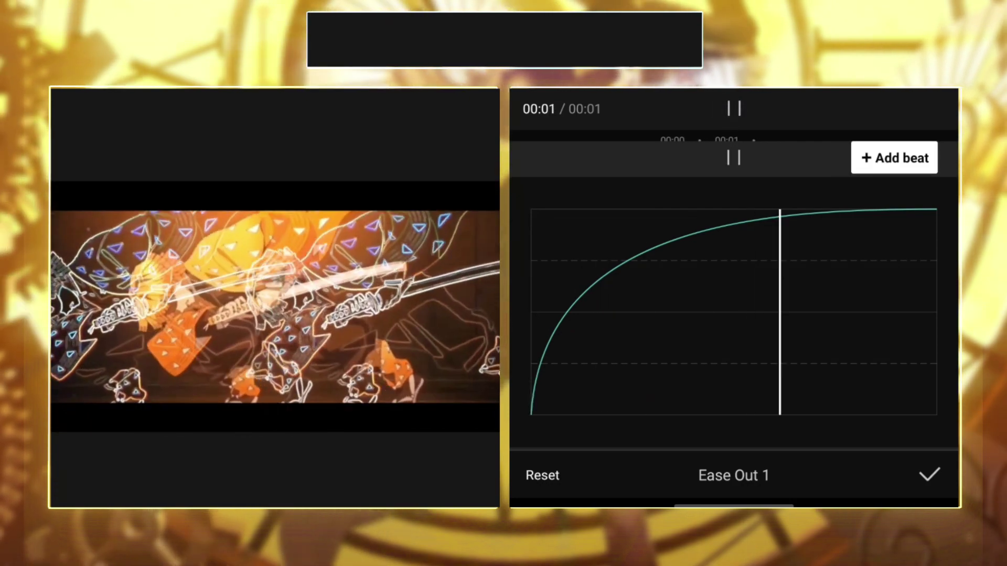
Add an early beat point to the Ease Out 1 curve, raise it, and confirm
{"action": "left_click_drag", "start_coordinate": [684, 340], "coordinate": [630, 339]}
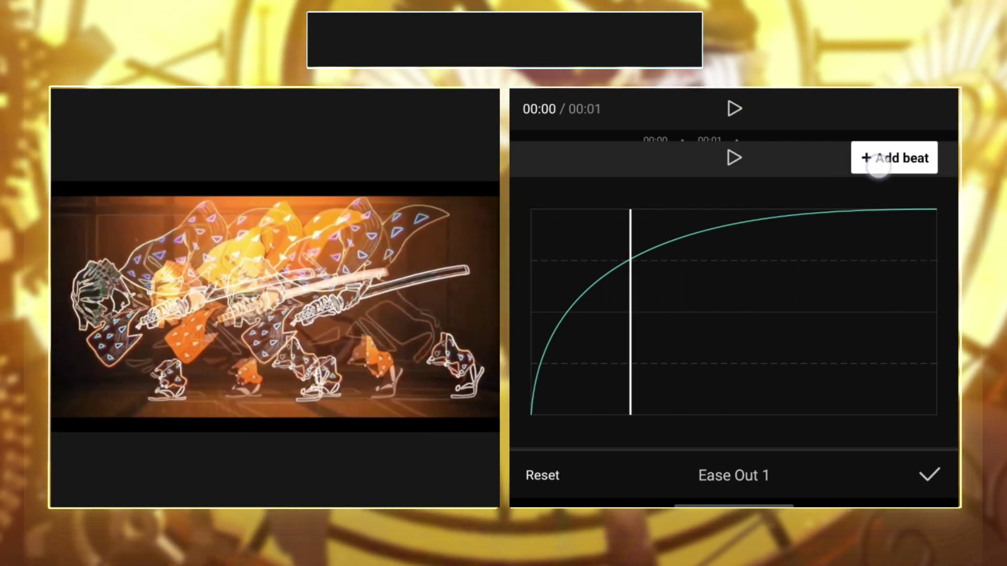
{"action": "left_click", "coordinate": [879, 167]}
{"action": "left_click_drag", "start_coordinate": [630, 258], "coordinate": [636, 206]}
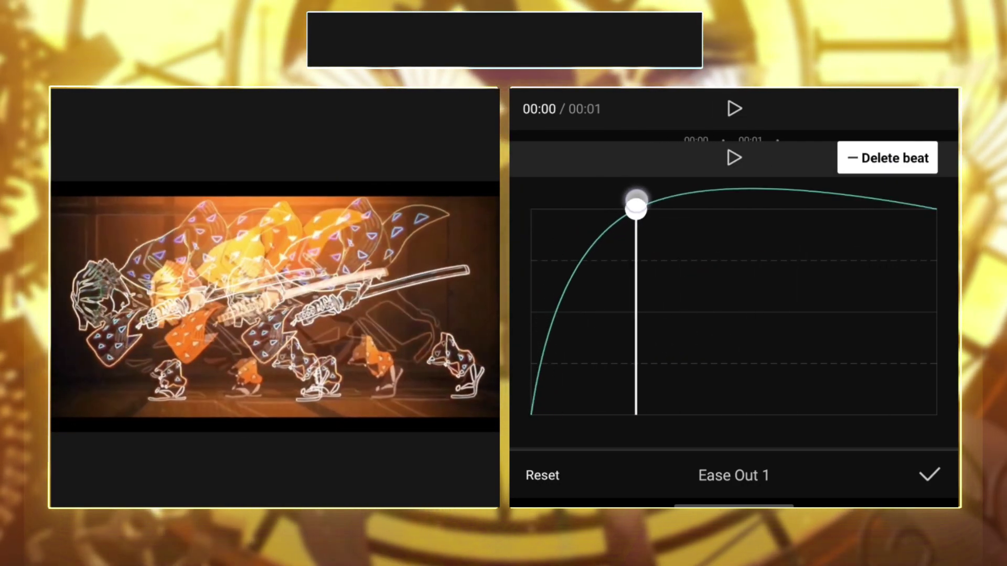
{"action": "left_click", "coordinate": [734, 108]}
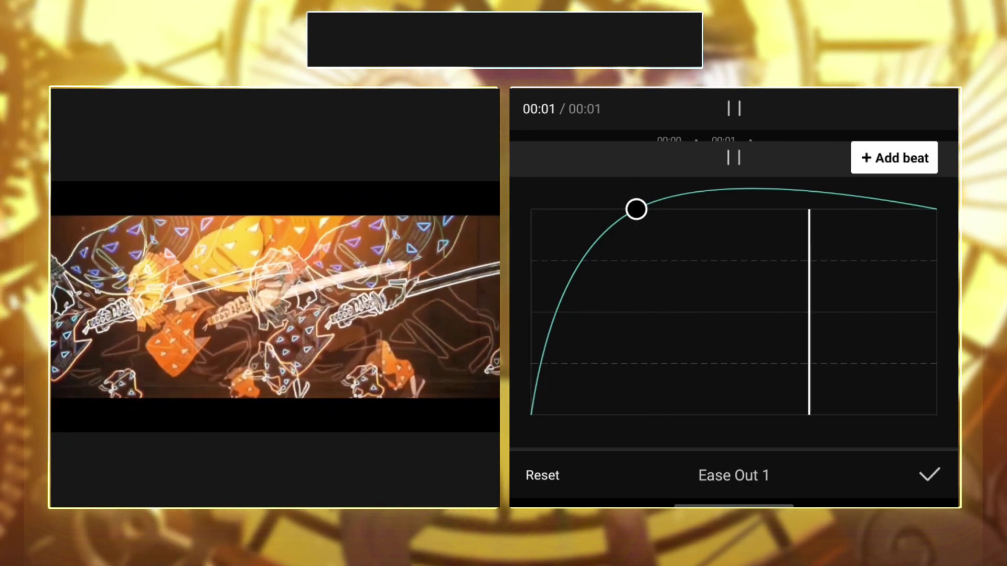
{"action": "left_click", "coordinate": [929, 475]}
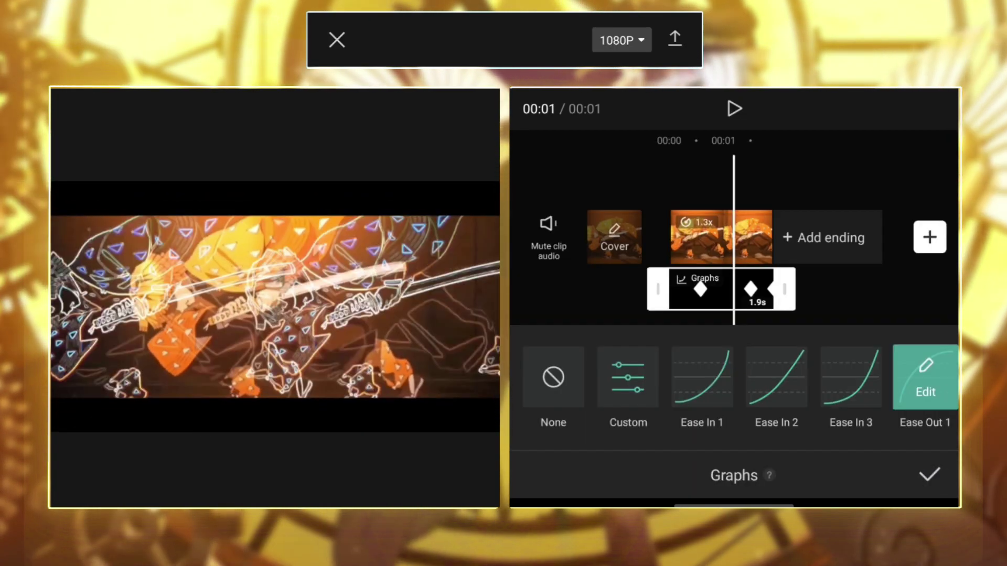
Give the main 1.3x clip an Ease In 1 speed curve, discarding a trial Ease Out 1
{"action": "left_click", "coordinate": [929, 475]}
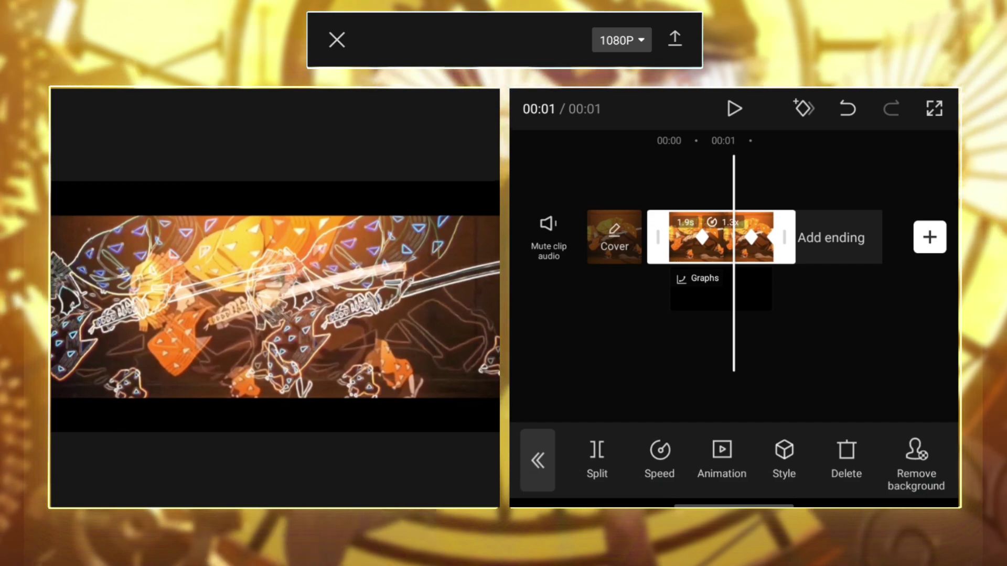
{"action": "left_click", "coordinate": [930, 456]}
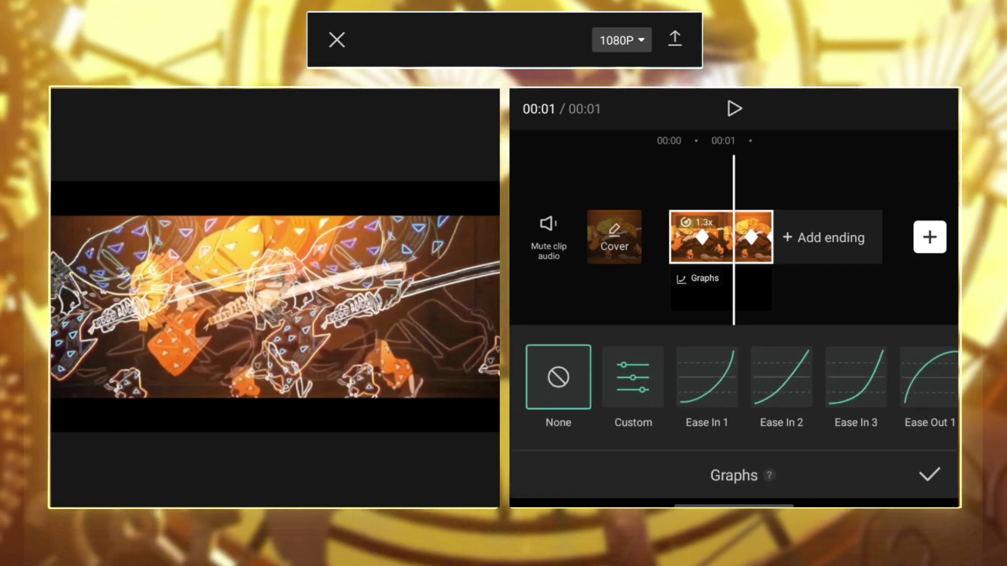
{"action": "left_click", "coordinate": [922, 384]}
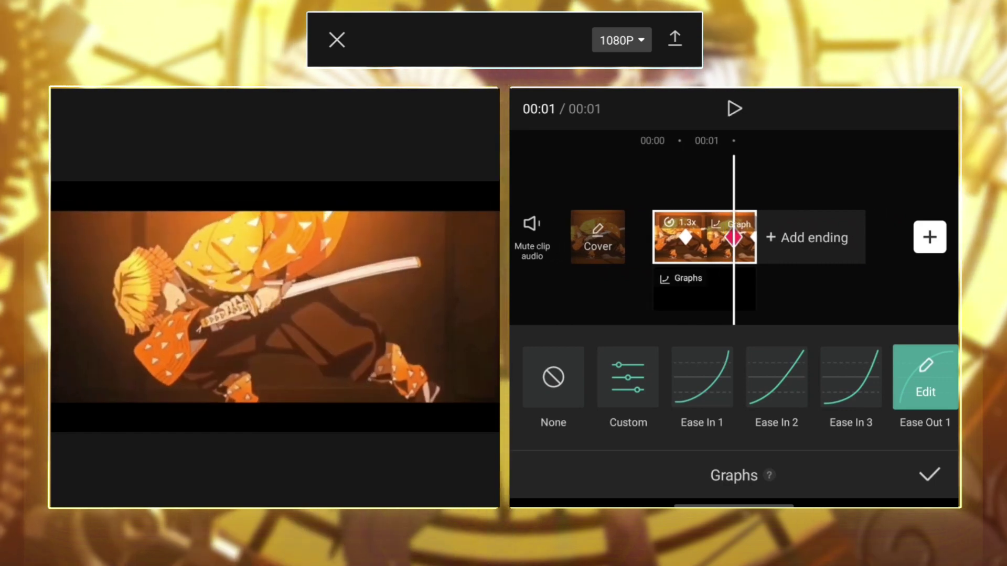
{"action": "left_click", "coordinate": [553, 377]}
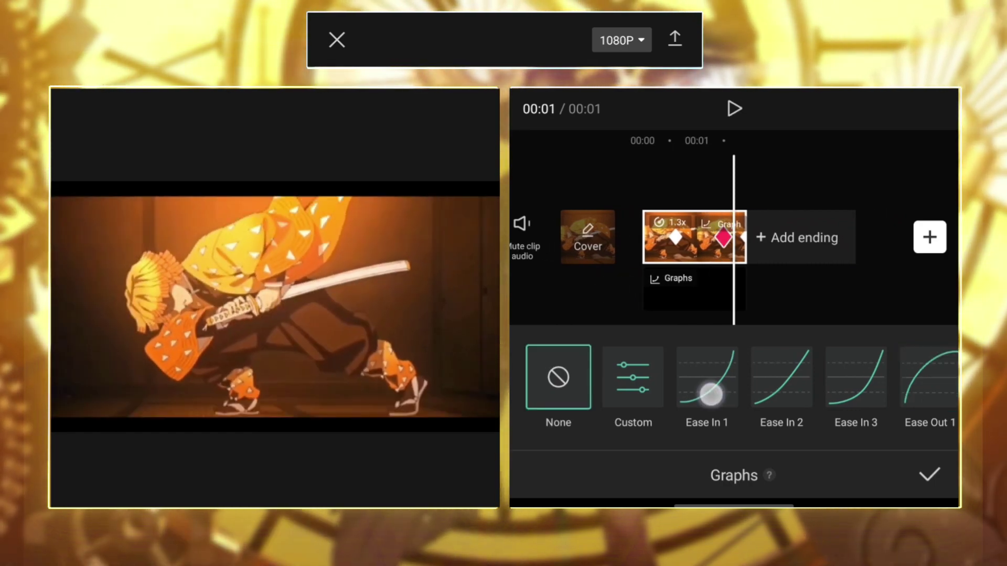
{"action": "left_click", "coordinate": [711, 394]}
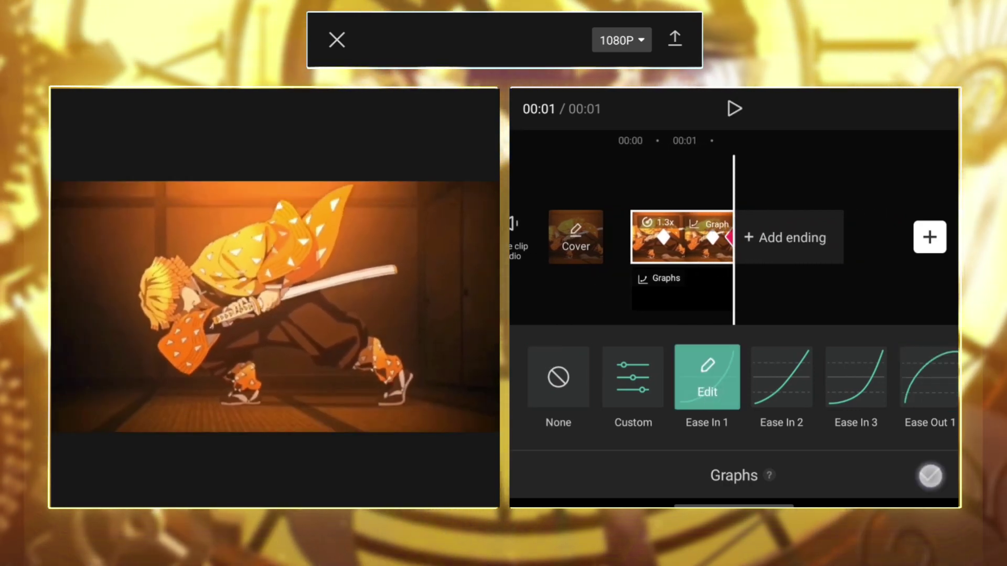
{"action": "left_click", "coordinate": [930, 475]}
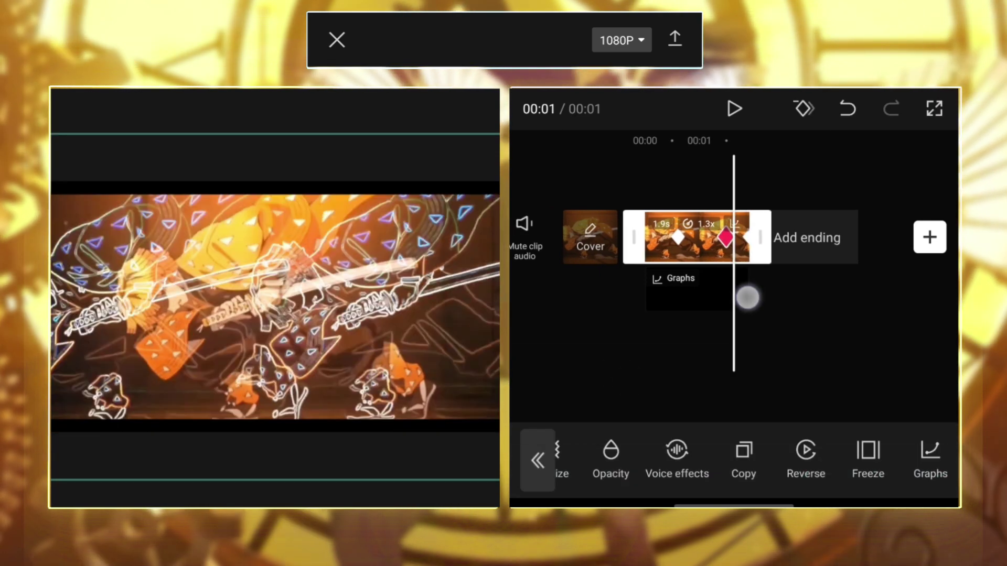
Select the overlay clip and reopen its curve presets, closing them unchanged
{"action": "left_click", "coordinate": [746, 294]}
{"action": "left_click_drag", "start_coordinate": [659, 367], "coordinate": [644, 367]}
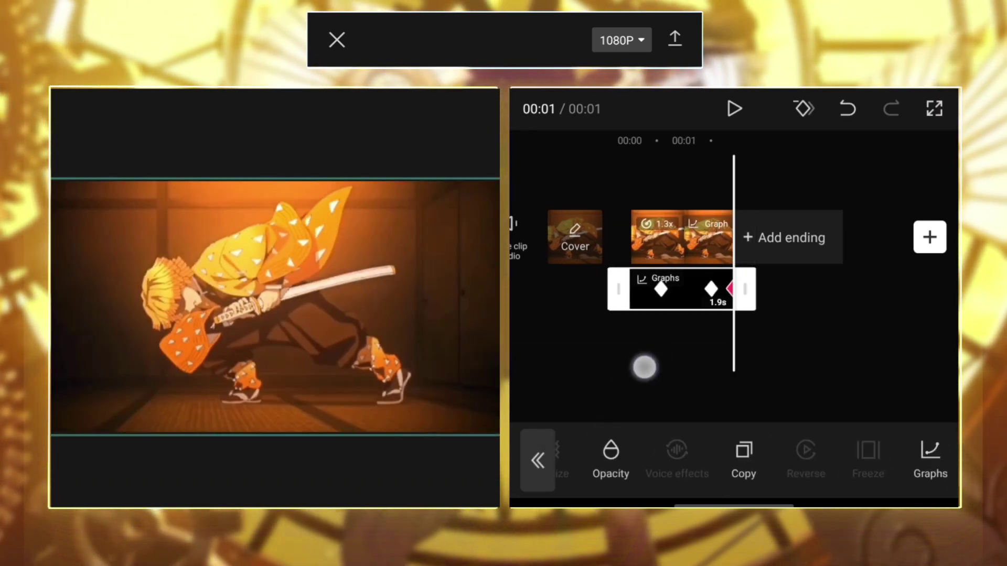
{"action": "left_click", "coordinate": [930, 457]}
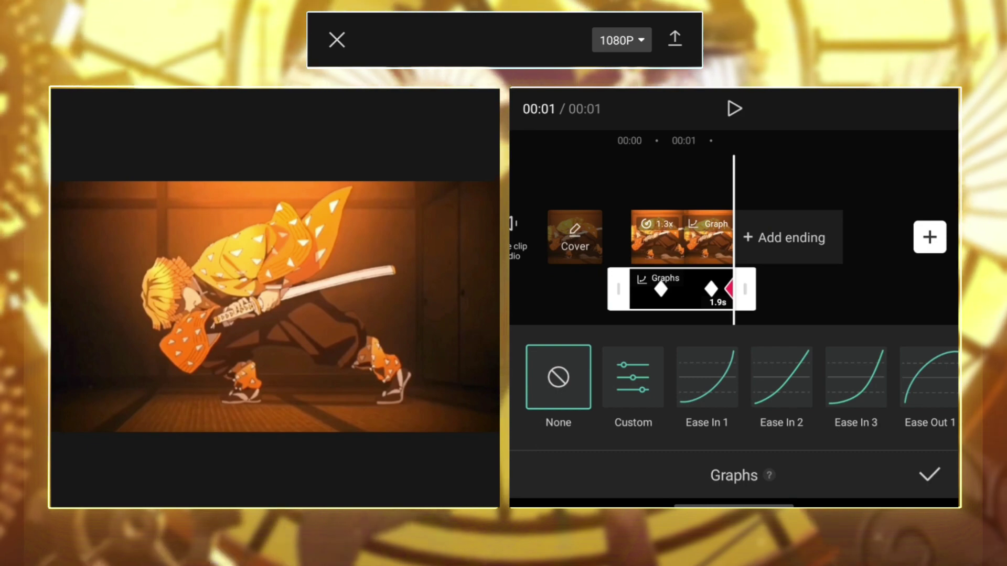
{"action": "left_click", "coordinate": [929, 475]}
Close the first clip's graph presets with no easing applied, then play it through to its end
{"action": "left_click_drag", "start_coordinate": [656, 395], "coordinate": [827, 457]}
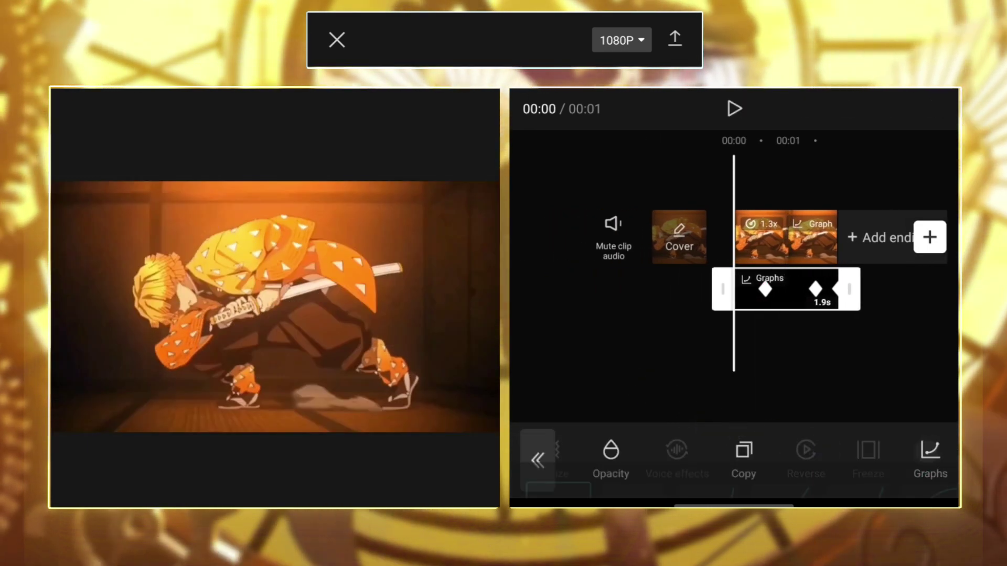
{"action": "left_click", "coordinate": [930, 456]}
{"action": "left_click", "coordinate": [929, 474]}
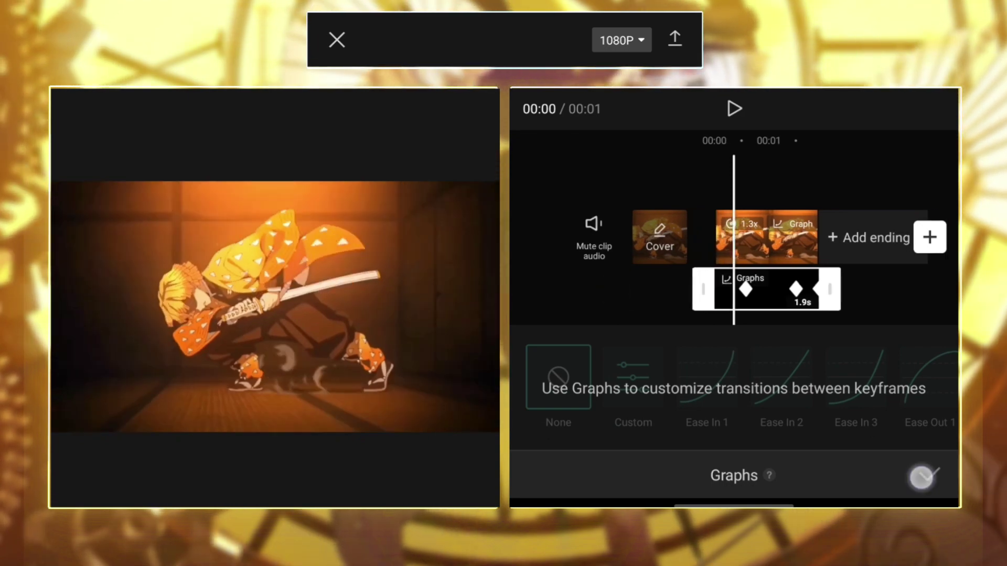
{"action": "left_click", "coordinate": [727, 110]}
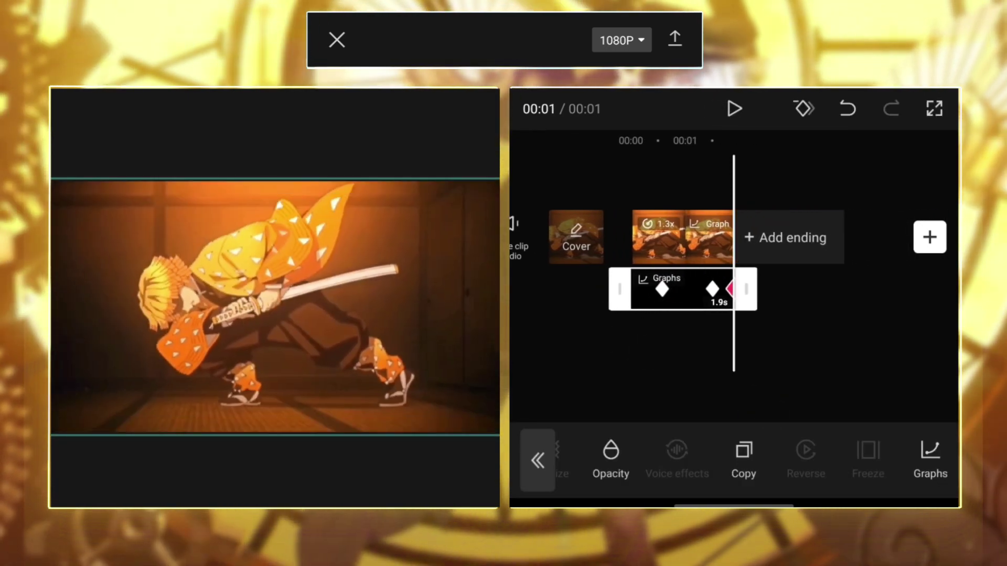
{"action": "mouse_move", "coordinate": [669, 377]}
{"action": "left_mouse_down"}
{"action": "mouse_move", "coordinate": [695, 396]}
{"action": "mouse_move", "coordinate": [649, 384]}
{"action": "left_mouse_up"}
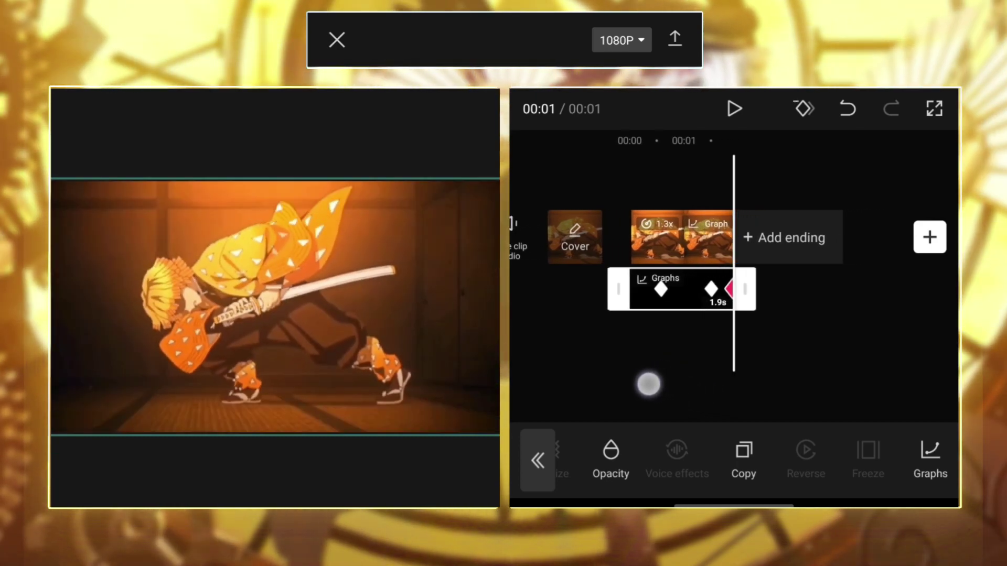
Select the whole first clip and open its Ease In 1 curve for editing
{"action": "left_click", "coordinate": [707, 244]}
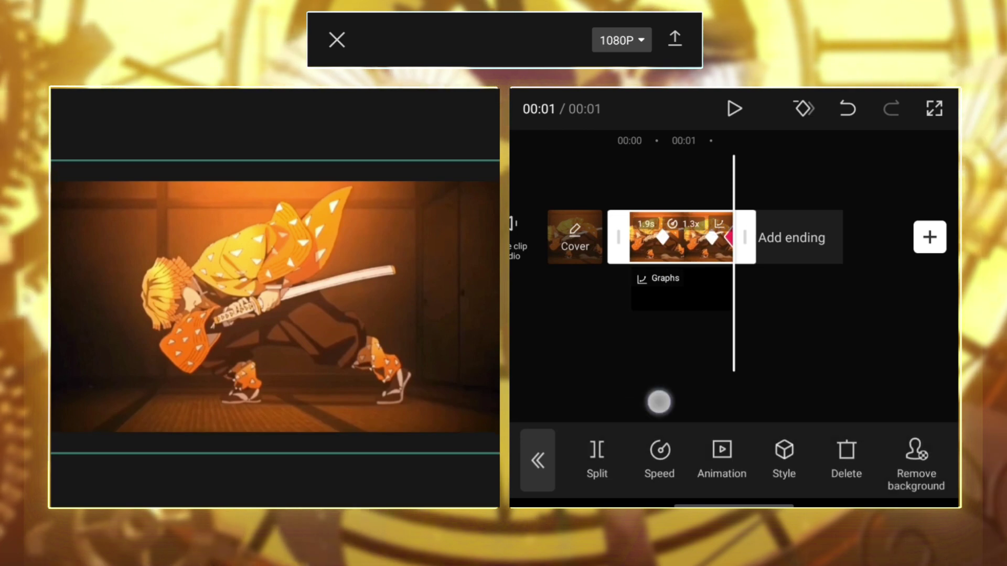
{"action": "left_click_drag", "start_coordinate": [656, 400], "coordinate": [662, 397]}
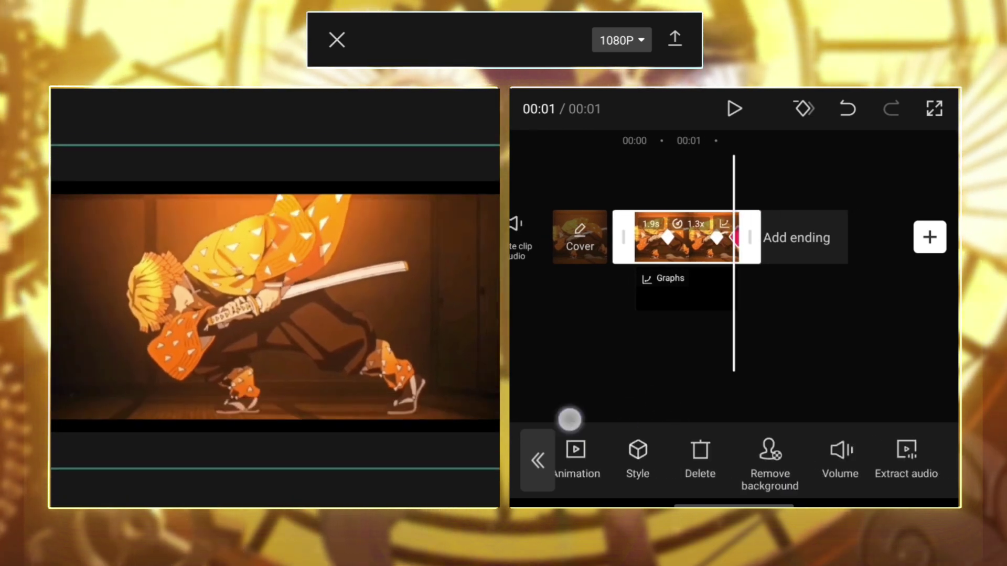
{"action": "left_click", "coordinate": [932, 456]}
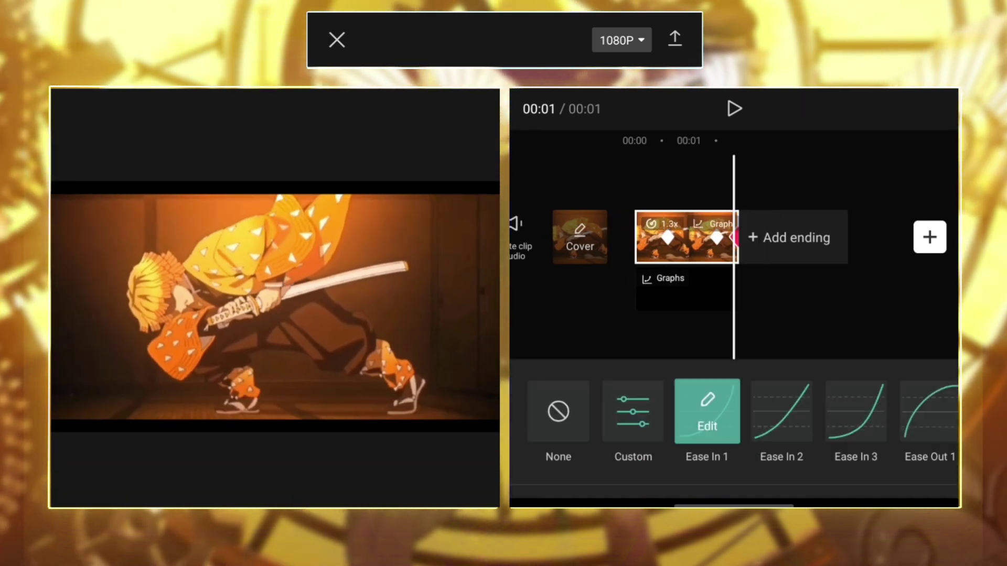
{"action": "left_click", "coordinate": [706, 411]}
Add a later beat point to the Ease In 1 curve, pull it lower, and confirm
{"action": "mouse_move", "coordinate": [531, 341]}
{"action": "left_mouse_down"}
{"action": "mouse_move", "coordinate": [788, 344]}
{"action": "mouse_move", "coordinate": [820, 394]}
{"action": "left_mouse_up"}
{"action": "left_click", "coordinate": [883, 158]}
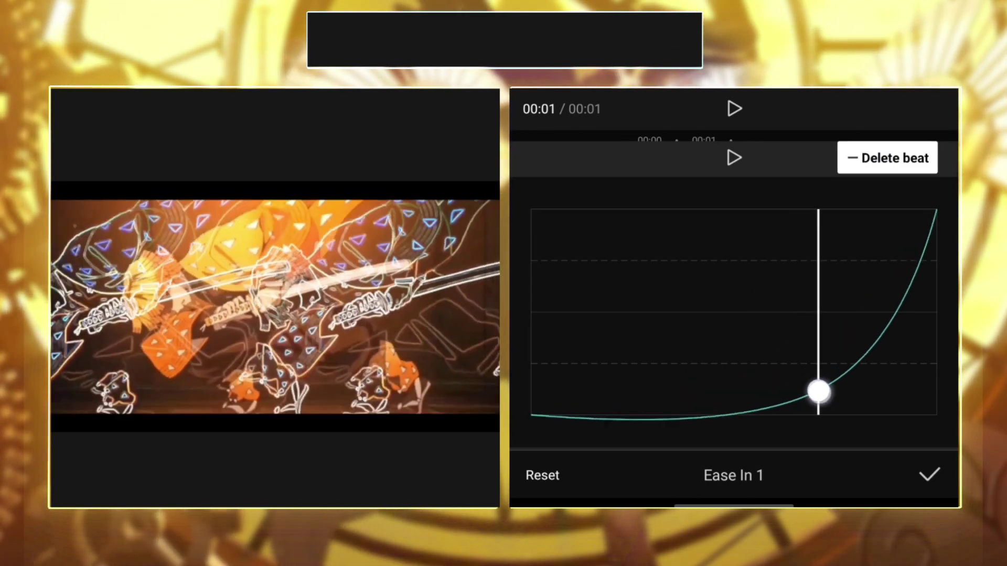
{"action": "left_click", "coordinate": [733, 157]}
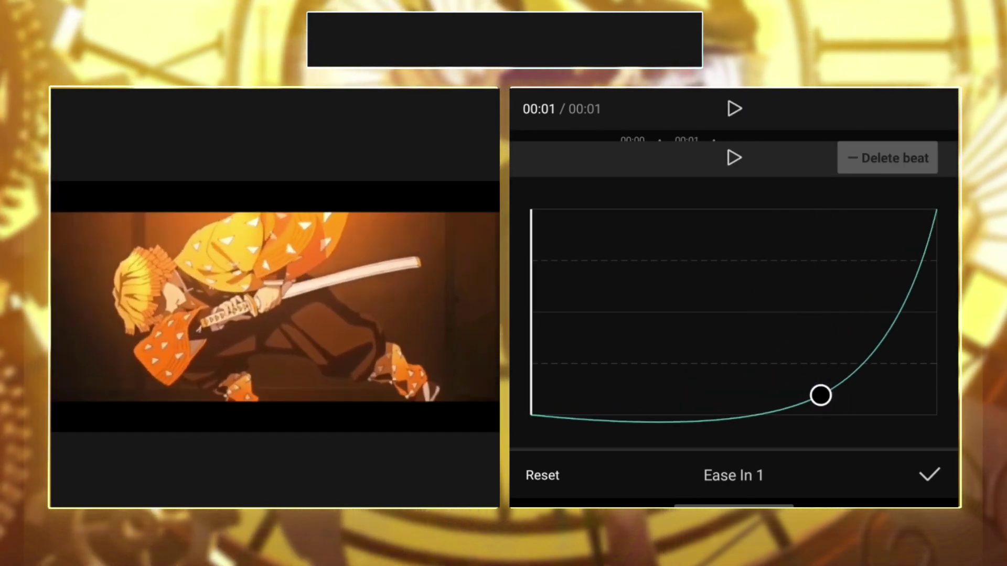
{"action": "left_click_drag", "start_coordinate": [821, 394], "coordinate": [823, 416]}
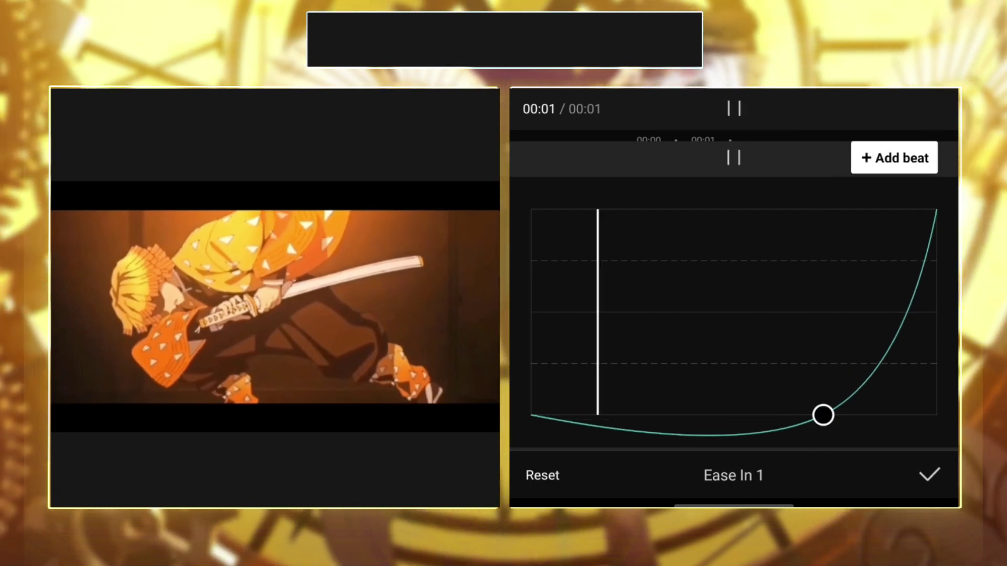
{"action": "left_click", "coordinate": [928, 475]}
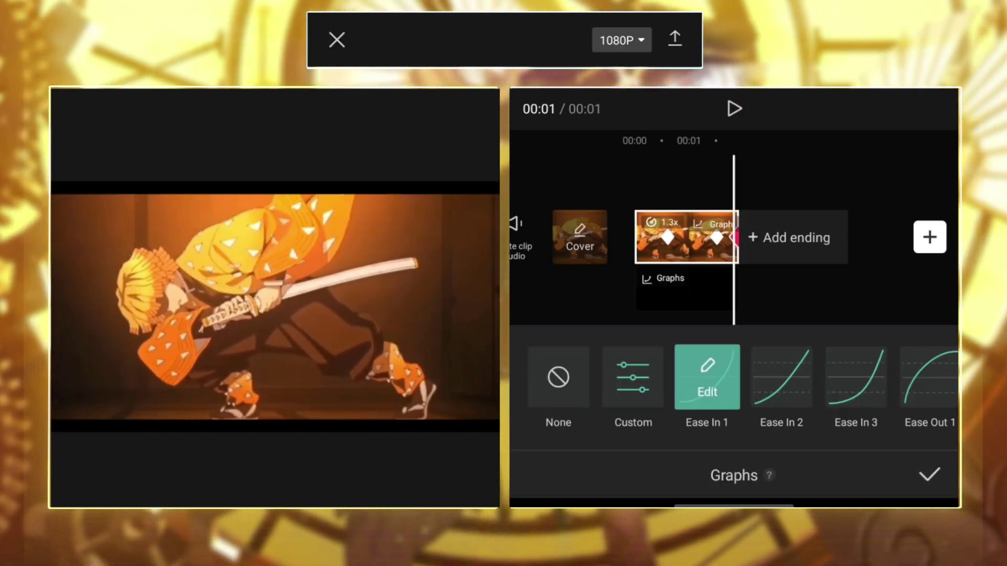
{"action": "left_click", "coordinate": [928, 475]}
Add the glowing sword-slash video from the library after the first clip and play into it
{"action": "left_click", "coordinate": [930, 237]}
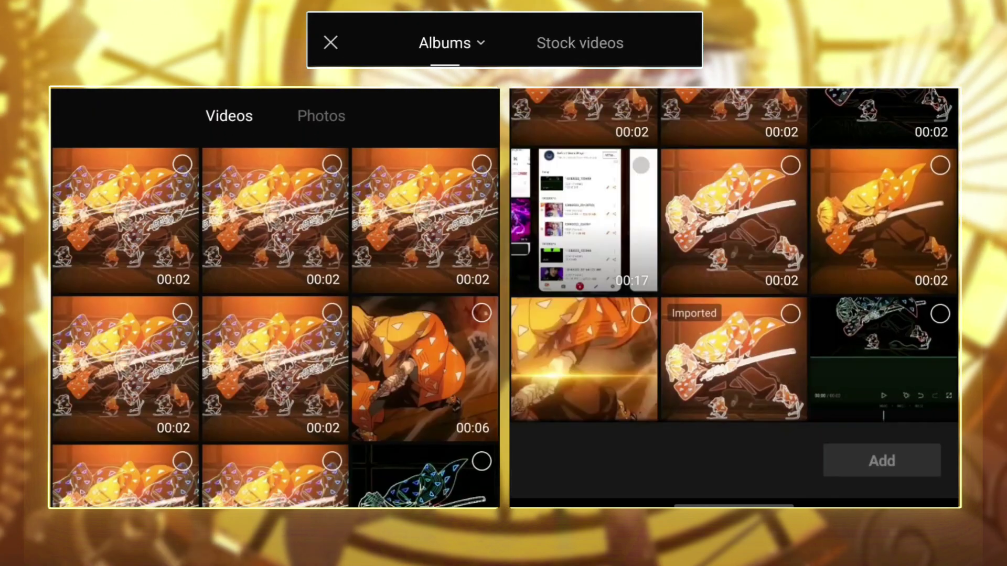
{"action": "scroll", "coordinate": [503, 294], "scroll_direction": "down", "scroll_amount": 5}
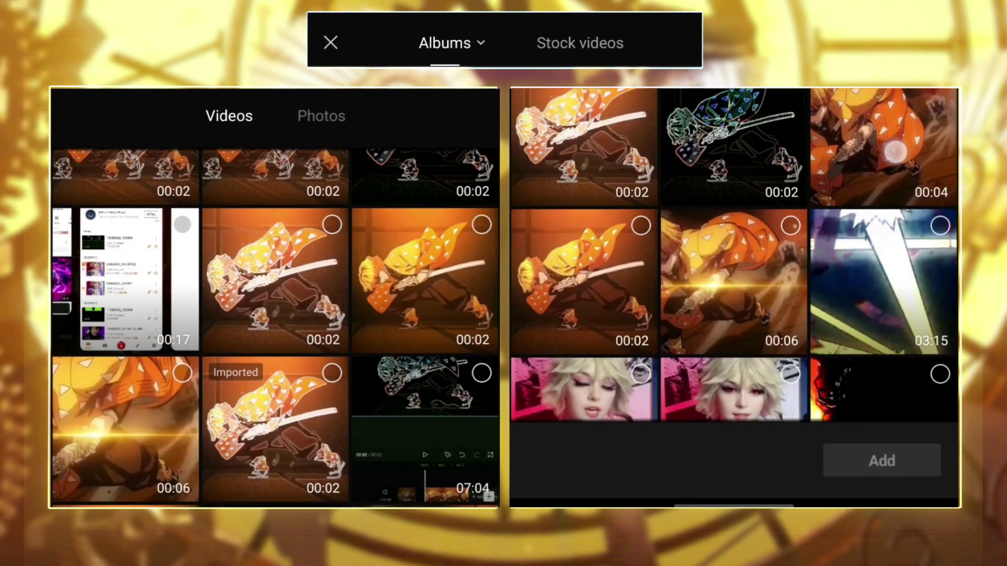
{"action": "left_click", "coordinate": [734, 315]}
{"action": "left_click", "coordinate": [888, 461]}
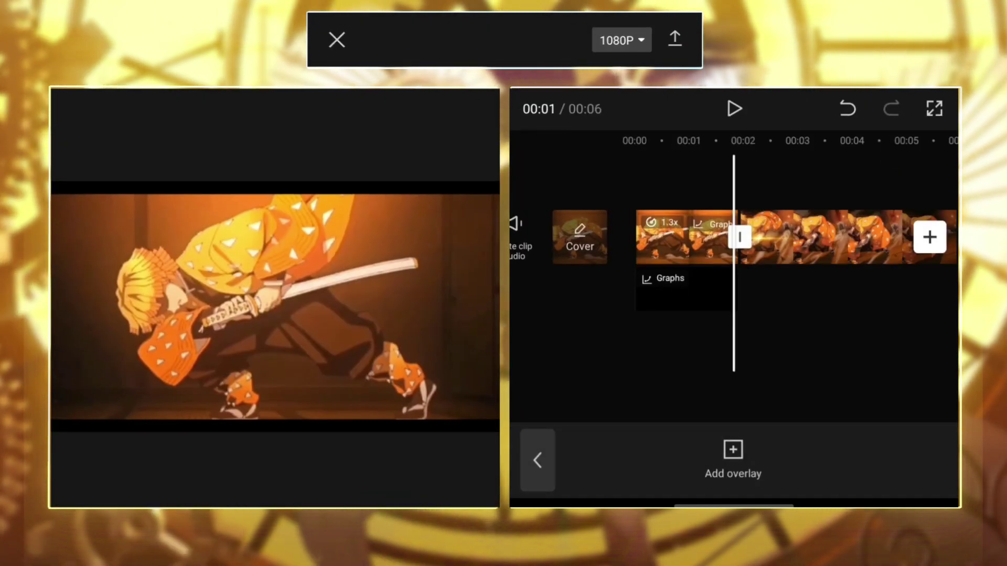
{"action": "left_click", "coordinate": [727, 111]}
{"action": "left_click", "coordinate": [692, 382]}
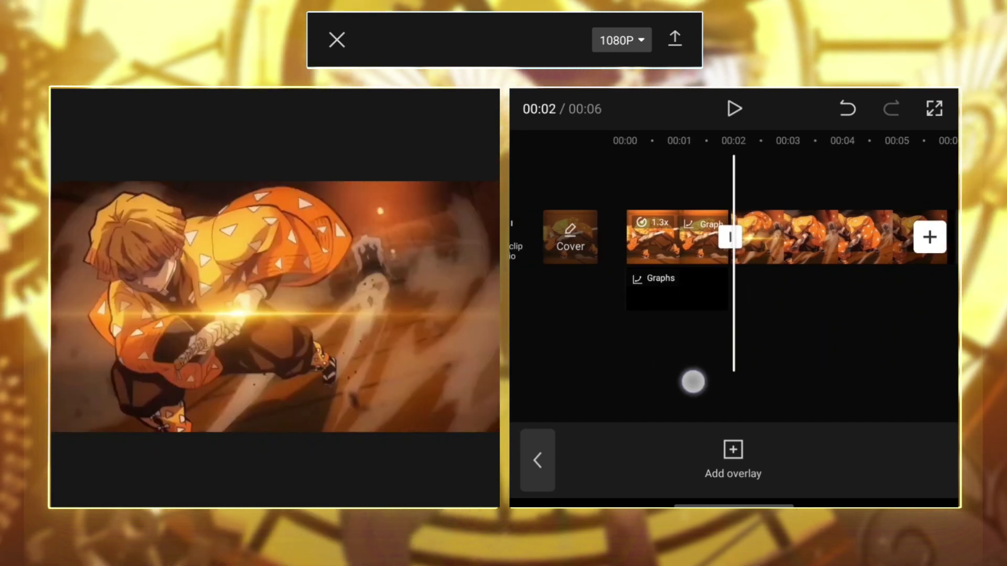
Select the 4.2s slash clip and move the playhead into it on a zoomed-in timeline
{"action": "left_click", "coordinate": [691, 240]}
{"action": "left_click", "coordinate": [839, 237]}
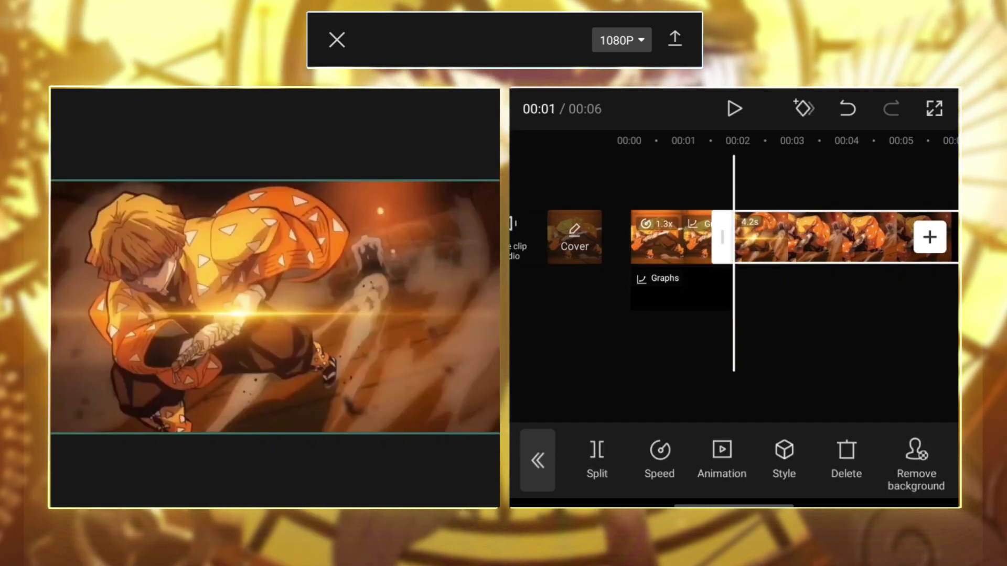
{"action": "left_click_drag", "start_coordinate": [652, 351], "coordinate": [748, 386]}
{"action": "scroll", "coordinate": [753, 339], "scroll_direction": "up", "scroll_amount": 3}
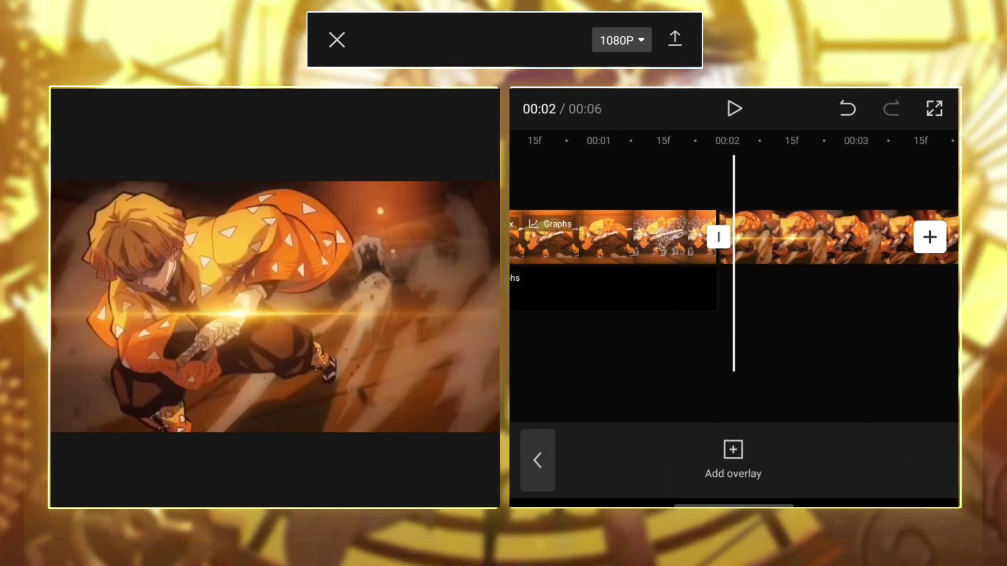
{"action": "left_click", "coordinate": [629, 237]}
{"action": "left_click", "coordinate": [839, 237]}
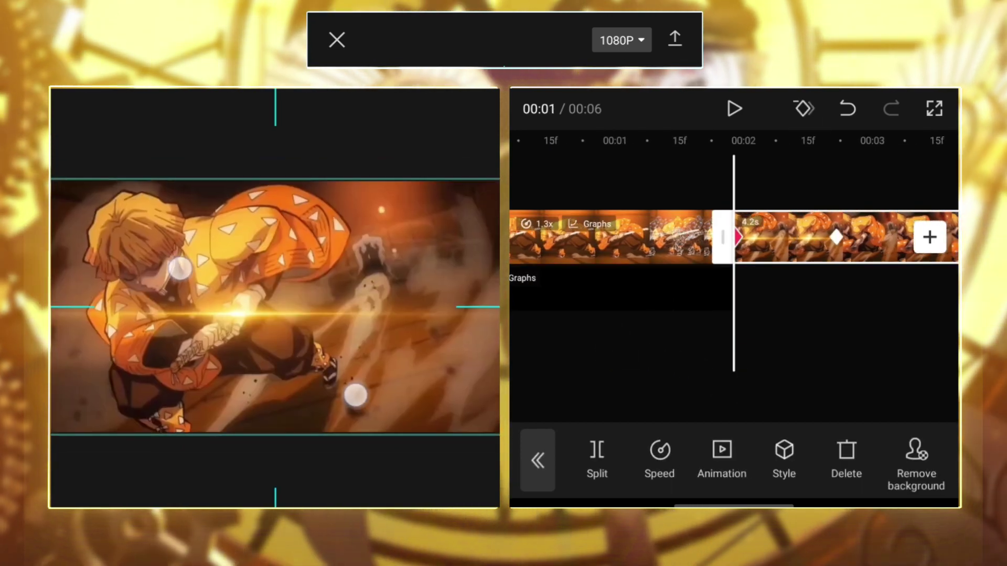
{"action": "scroll", "coordinate": [252, 323], "scroll_direction": "up", "scroll_amount": 1}
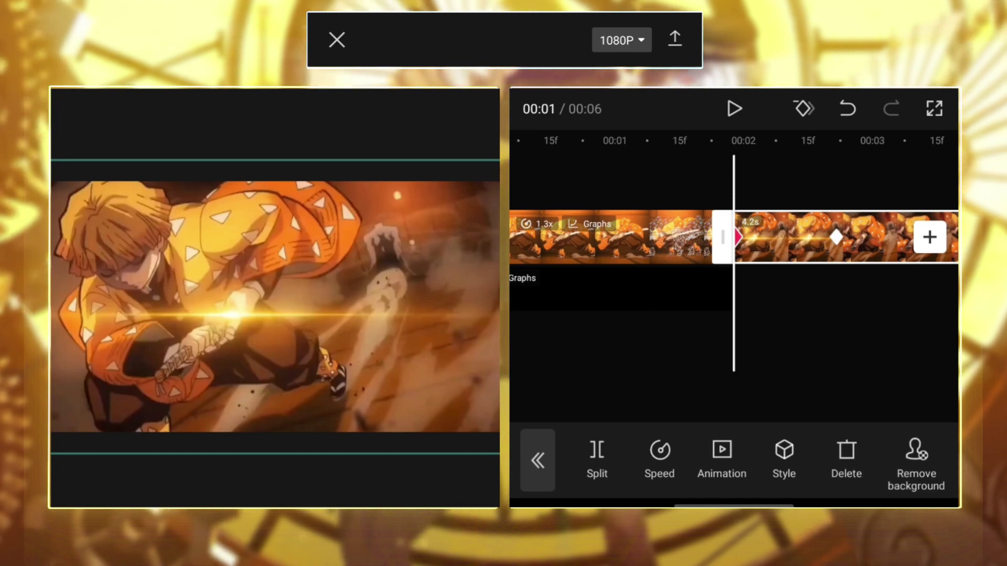
{"action": "left_click_drag", "start_coordinate": [703, 357], "coordinate": [667, 357]}
{"action": "left_click_drag", "start_coordinate": [775, 449], "coordinate": [586, 449]}
Apply the Ease Out 1 preset to the slash clip, checking the first clip keeps Ease In 1
{"action": "left_click", "coordinate": [930, 456]}
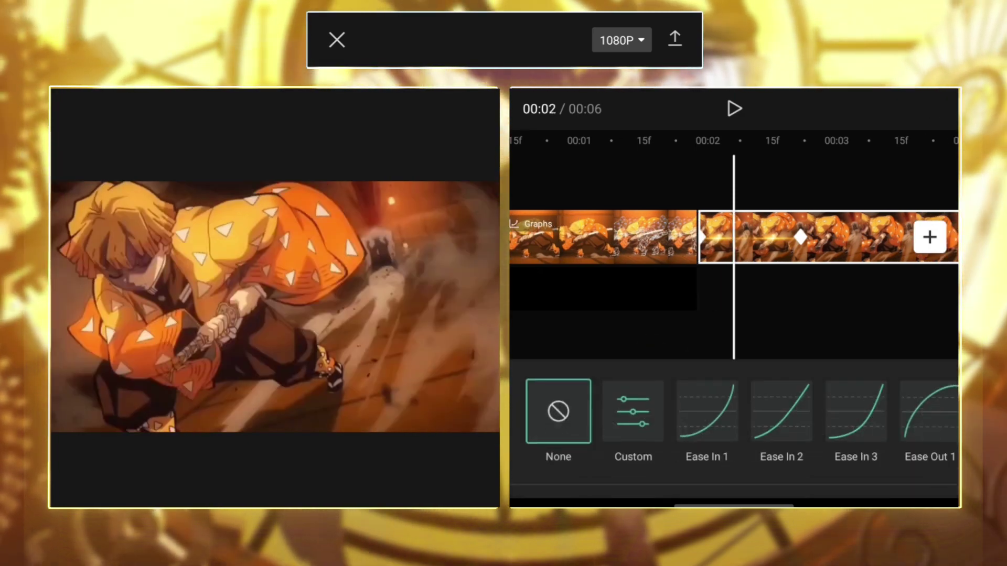
{"action": "left_click", "coordinate": [701, 376]}
{"action": "left_click", "coordinate": [925, 376]}
{"action": "mouse_move", "coordinate": [585, 313]}
{"action": "left_mouse_down"}
{"action": "mouse_move", "coordinate": [695, 377]}
{"action": "mouse_move", "coordinate": [603, 364]}
{"action": "left_mouse_up"}
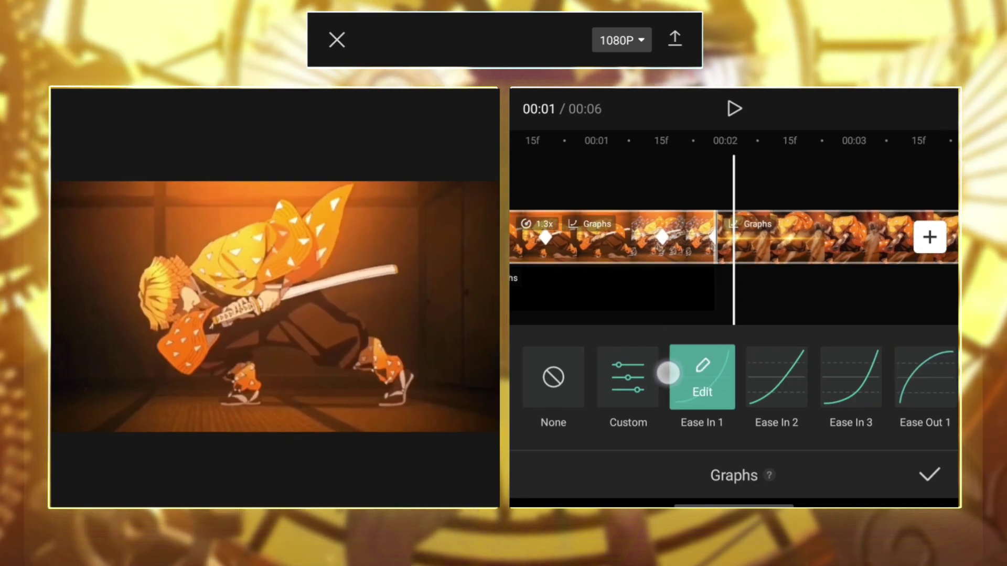
{"action": "left_click", "coordinate": [705, 382]}
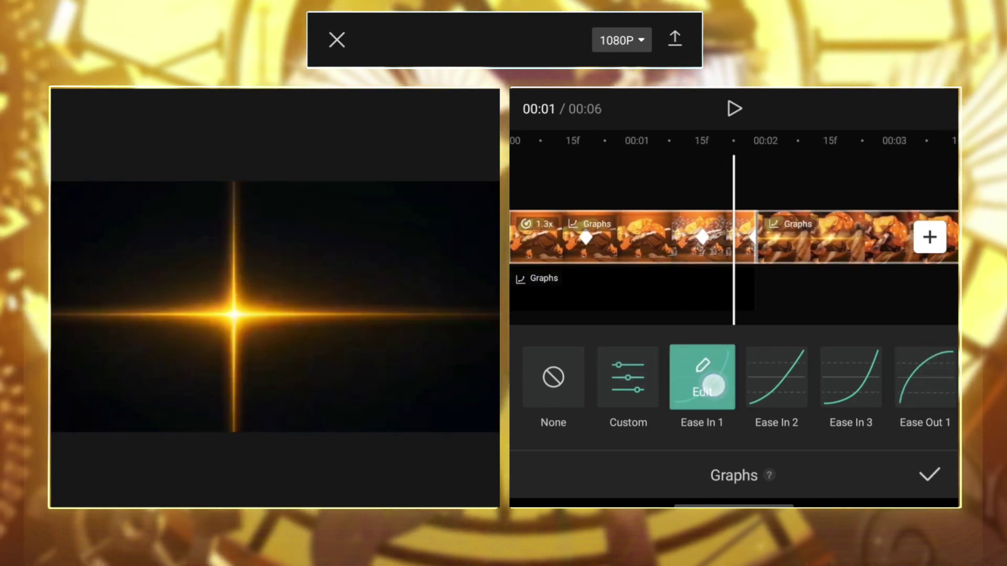
{"action": "left_click_drag", "start_coordinate": [712, 389], "coordinate": [570, 373]}
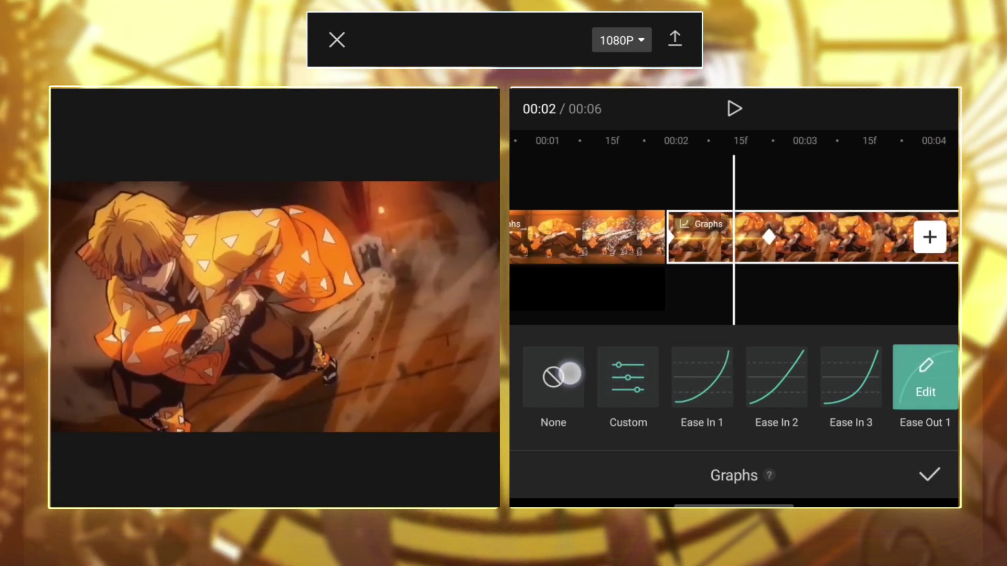
Raise a point on the slash clip's Ease Out 1 curve, confirm it, and rewind the timeline
{"action": "left_click", "coordinate": [921, 373]}
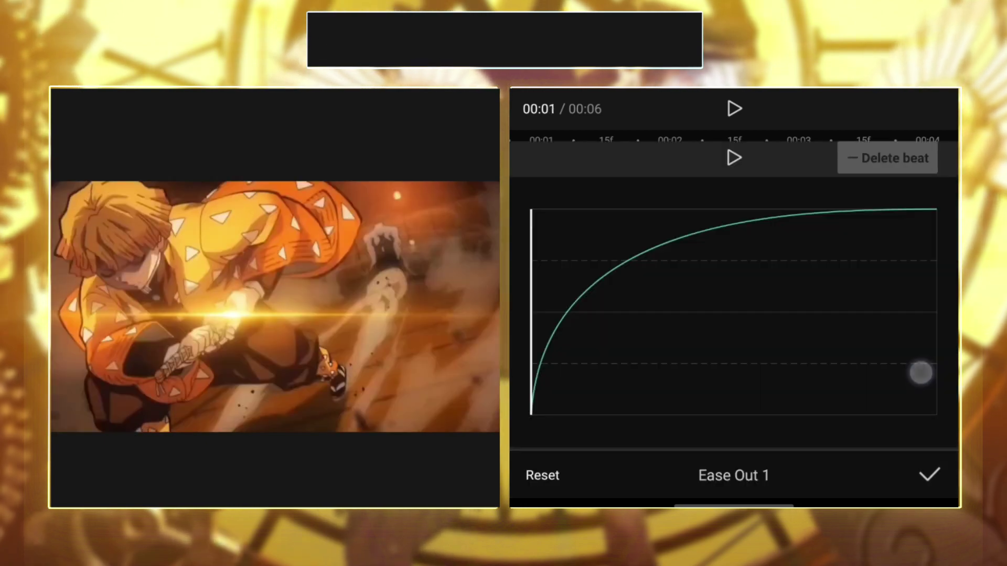
{"action": "mouse_move", "coordinate": [639, 272]}
{"action": "left_mouse_down"}
{"action": "mouse_move", "coordinate": [599, 290]}
{"action": "mouse_move", "coordinate": [598, 332]}
{"action": "mouse_move", "coordinate": [593, 209]}
{"action": "mouse_move", "coordinate": [632, 209]}
{"action": "left_mouse_up"}
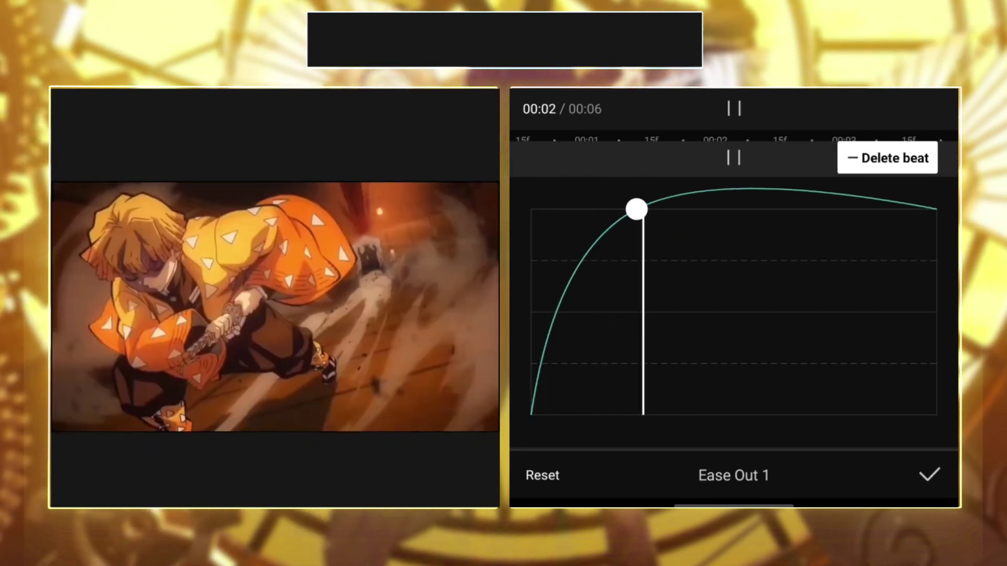
{"action": "left_click", "coordinate": [928, 475]}
{"action": "left_click", "coordinate": [621, 341]}
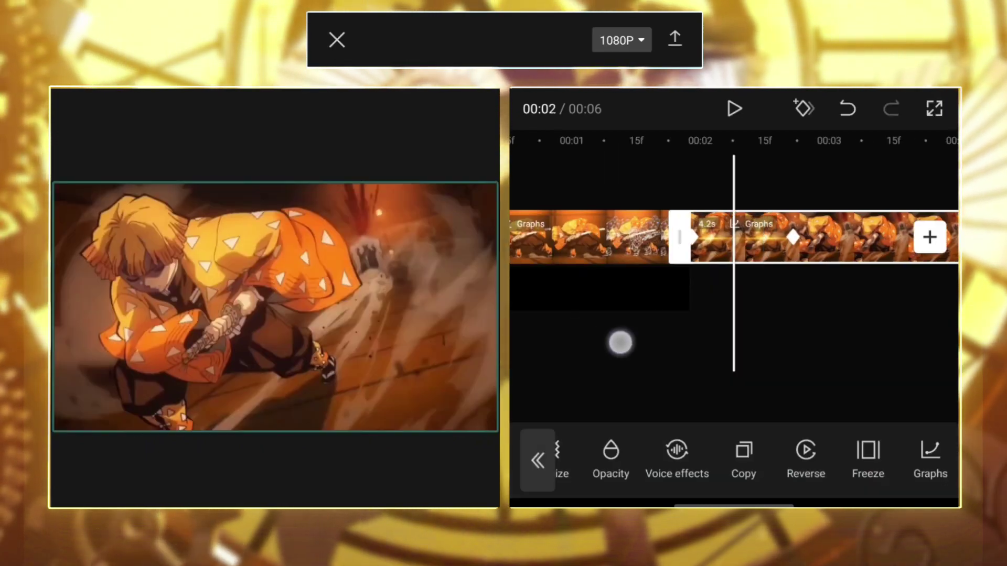
{"action": "left_click_drag", "start_coordinate": [620, 341], "coordinate": [800, 427]}
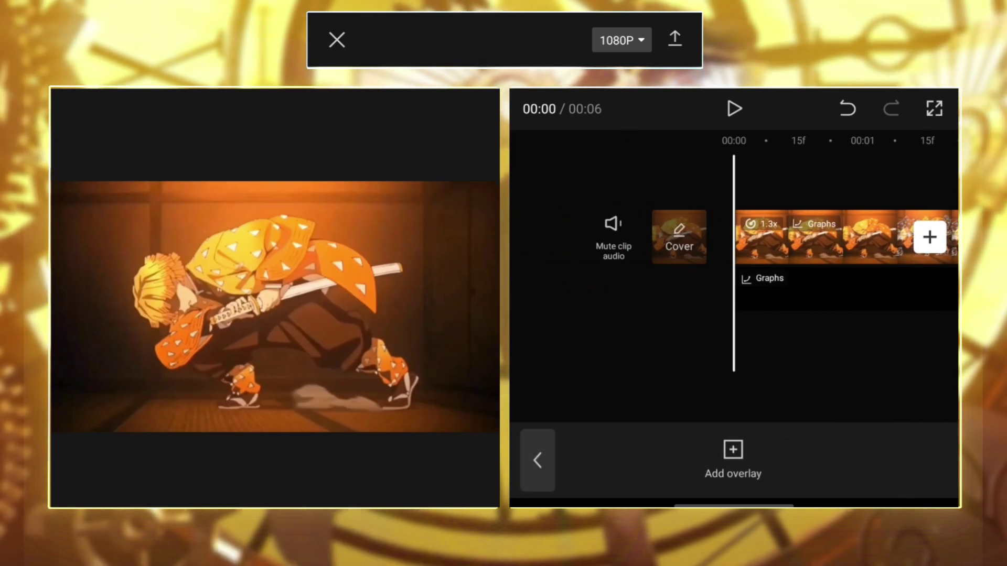
Export the 6-second project at 1080P
{"action": "left_click", "coordinate": [674, 38]}
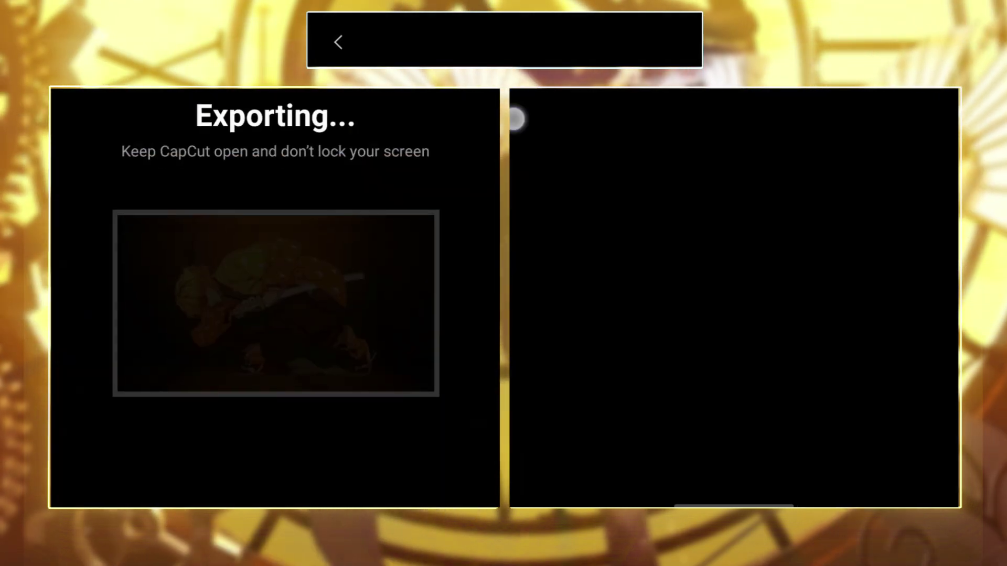